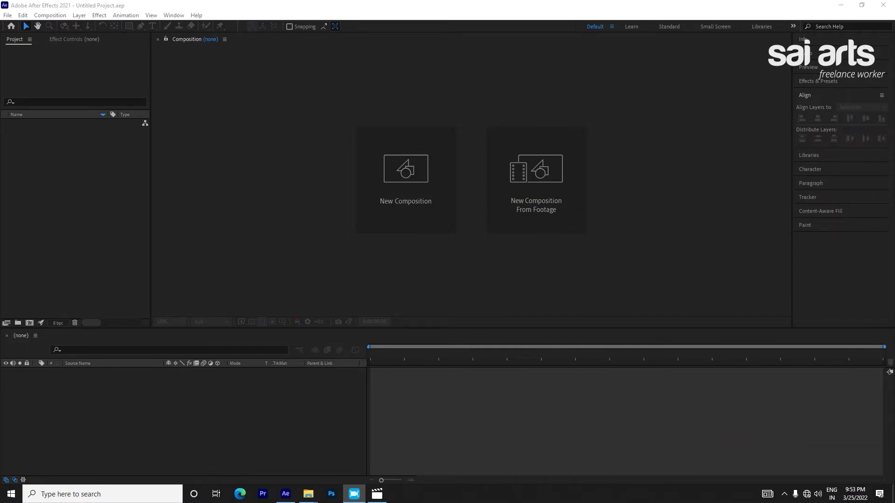
Create a new composition named 'autoscale text box'
click(393, 165)
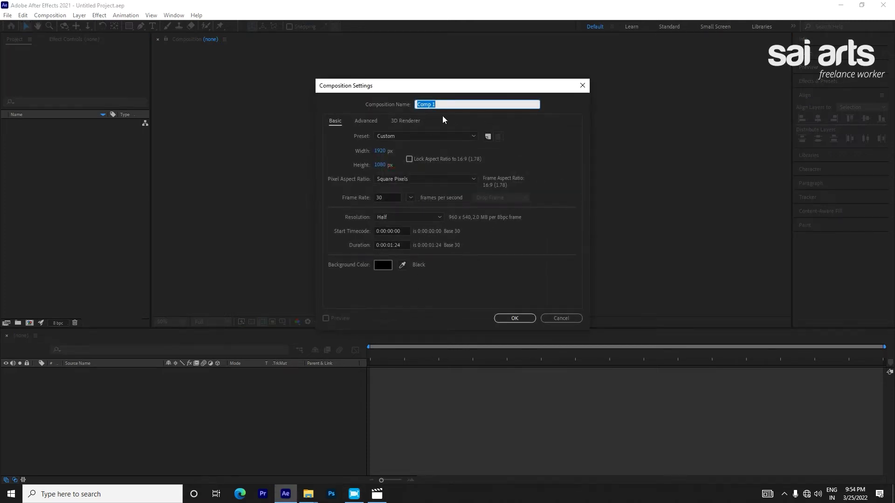
text(aut)
text(e text box)
click(515, 318)
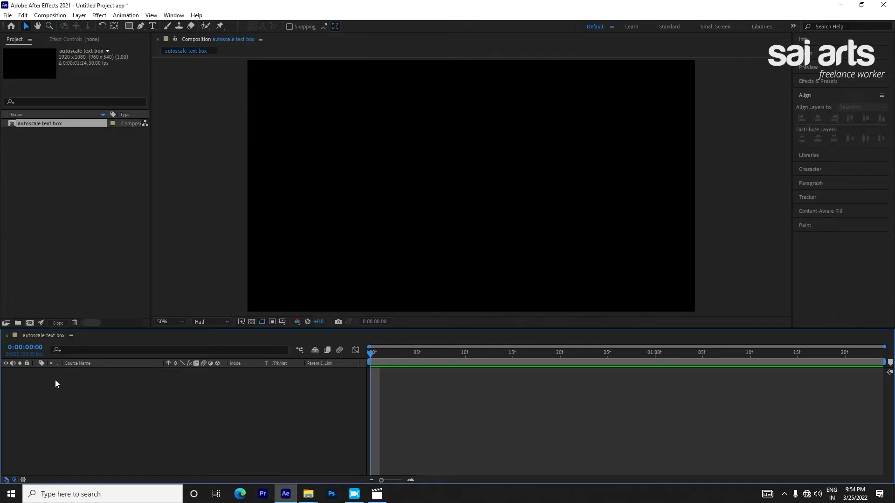
Add a full-frame olive solid layer named 'bg'
click(79, 15)
click(92, 26)
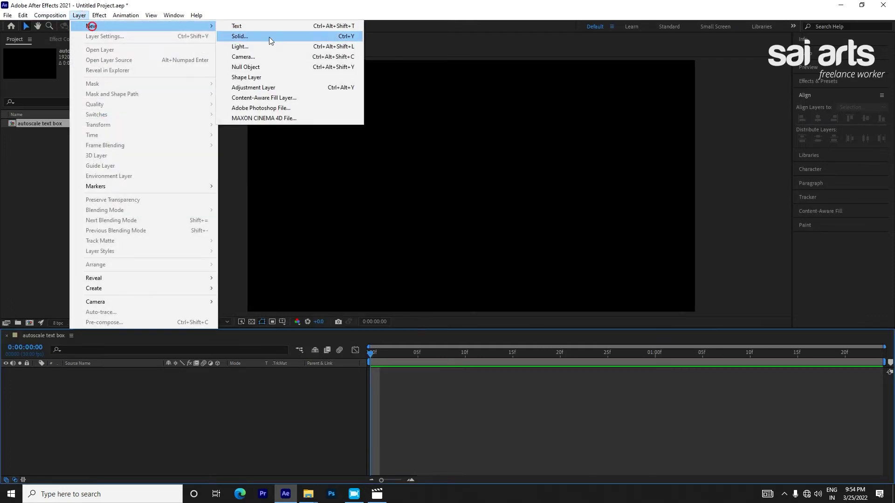
click(274, 39)
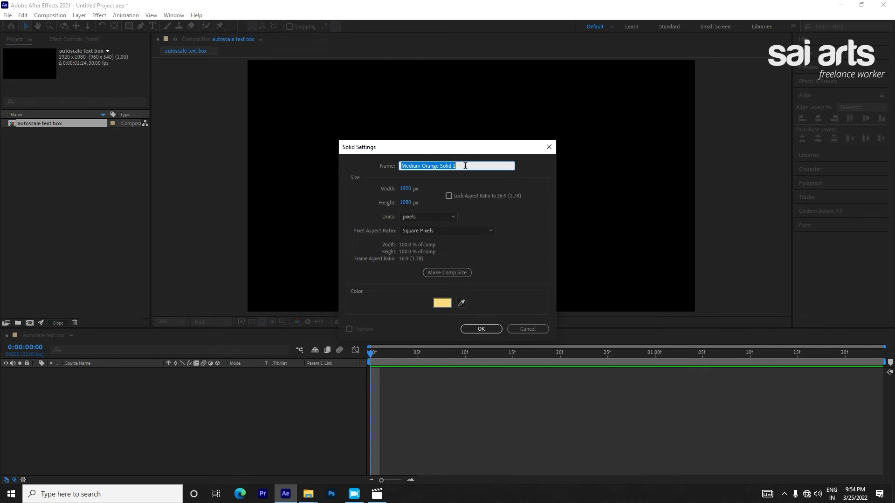
text(bg)
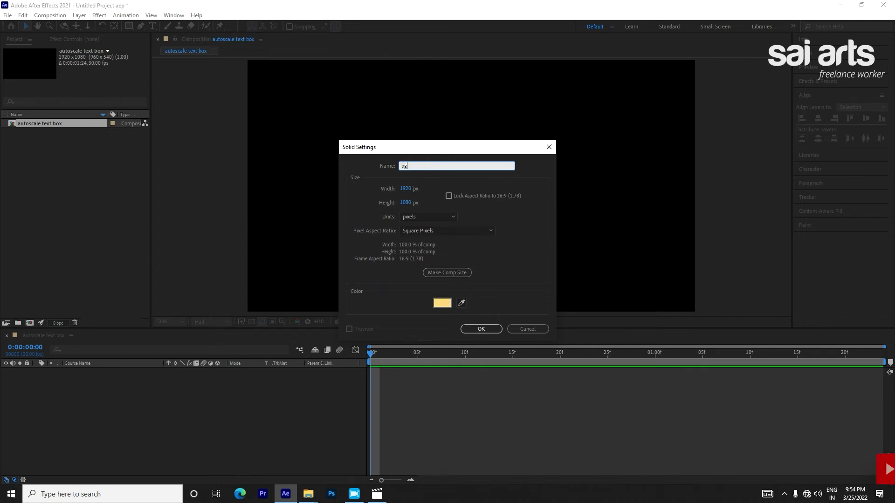
click(442, 303)
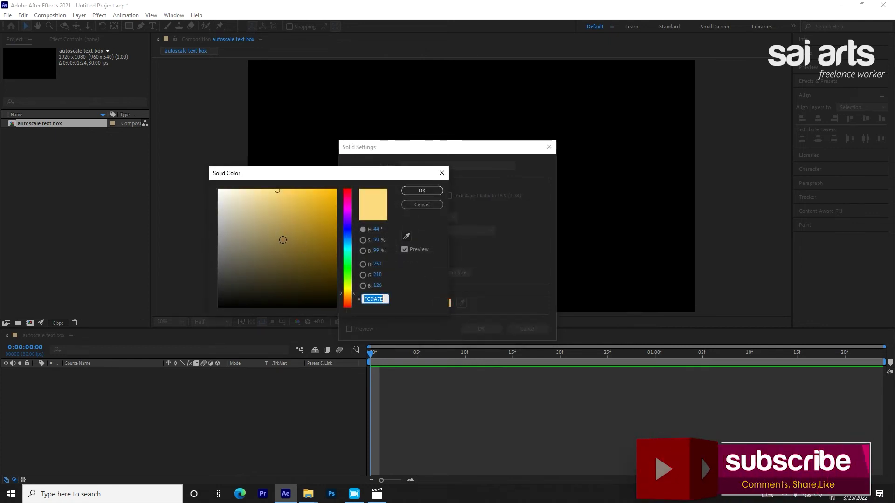
click(283, 240)
click(417, 192)
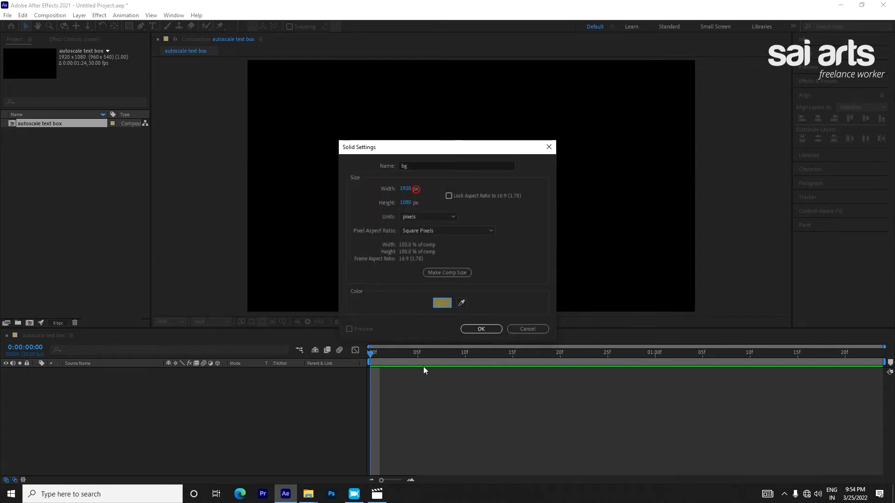
click(480, 329)
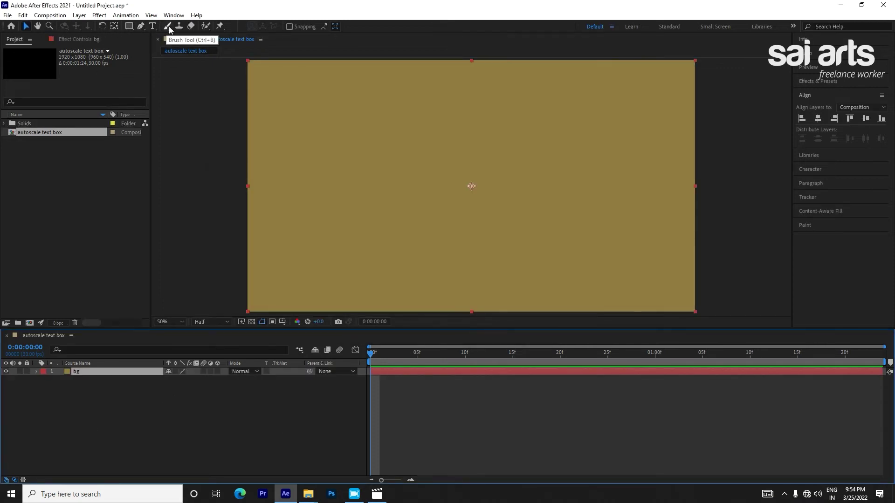
Type a WELCOME text layer near the centre of the frame
click(153, 26)
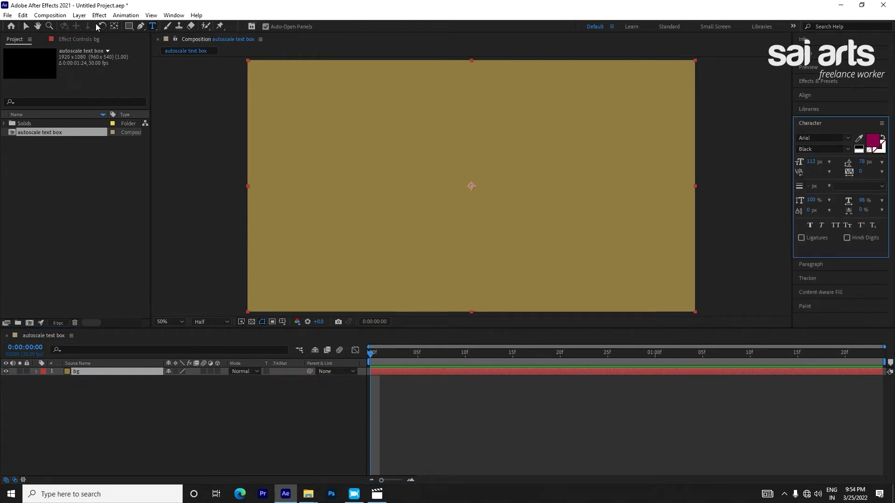
click(409, 185)
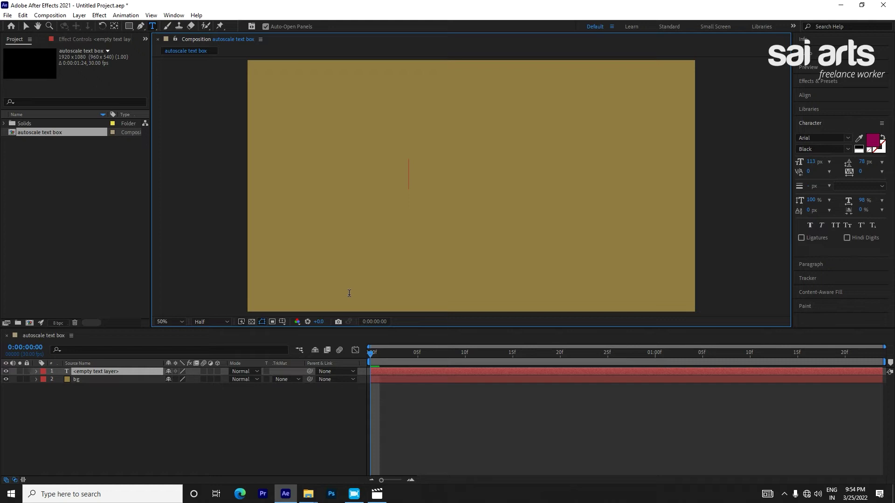
text(WELCO)
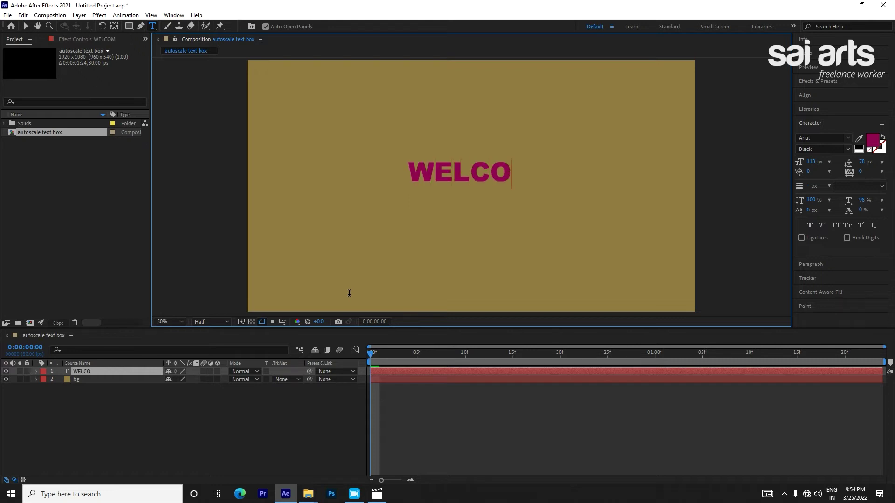
text(ME)
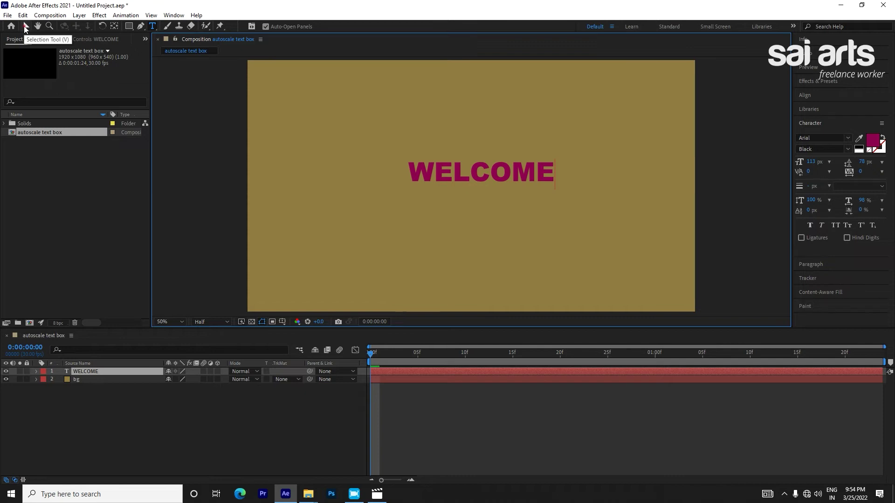
click(26, 27)
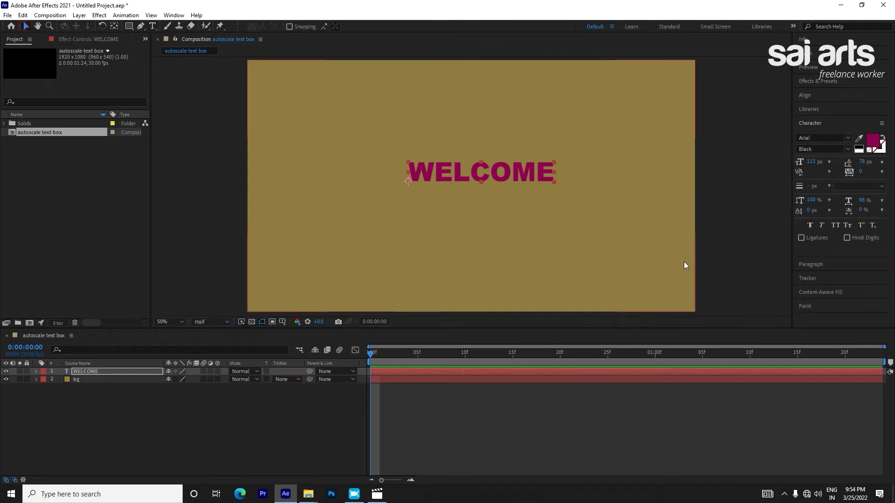
Centre the WELCOME layer horizontally and vertically with the Align panel
click(809, 95)
click(818, 119)
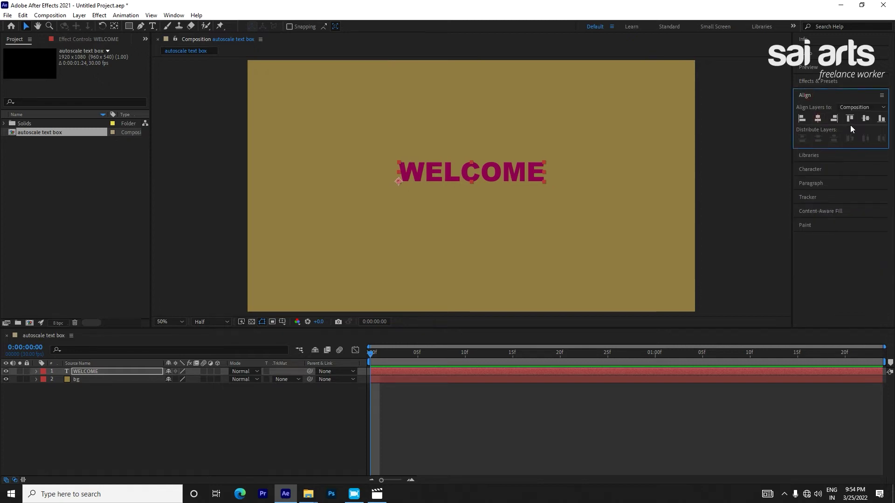
click(865, 120)
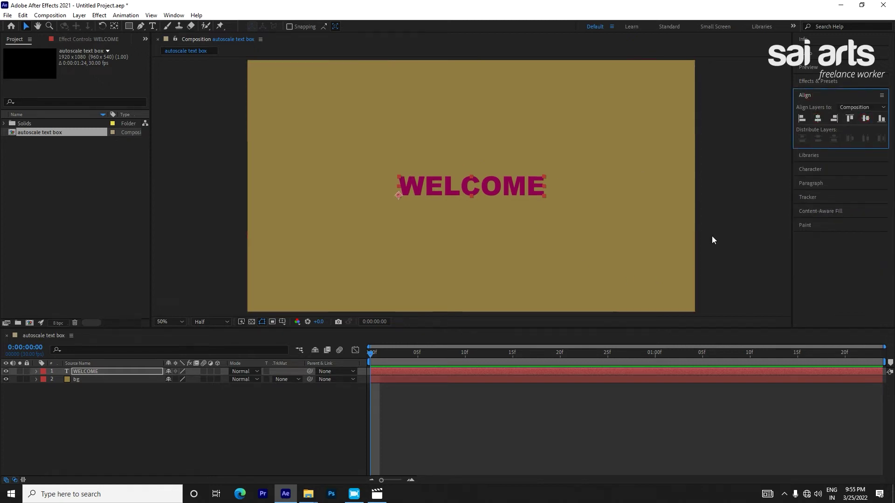
click(101, 15)
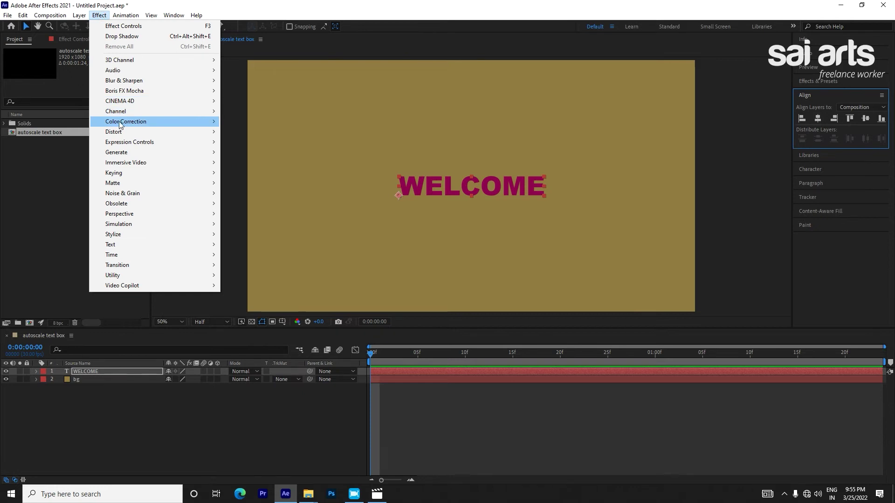
Apply Shift Channels to WELCOME with Take Alpha From set to Full On
mouse_move(121, 122)
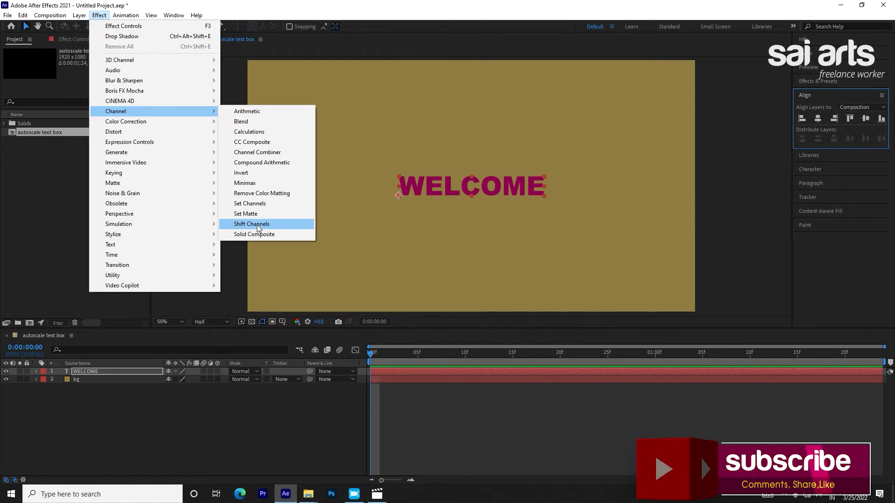
click(257, 225)
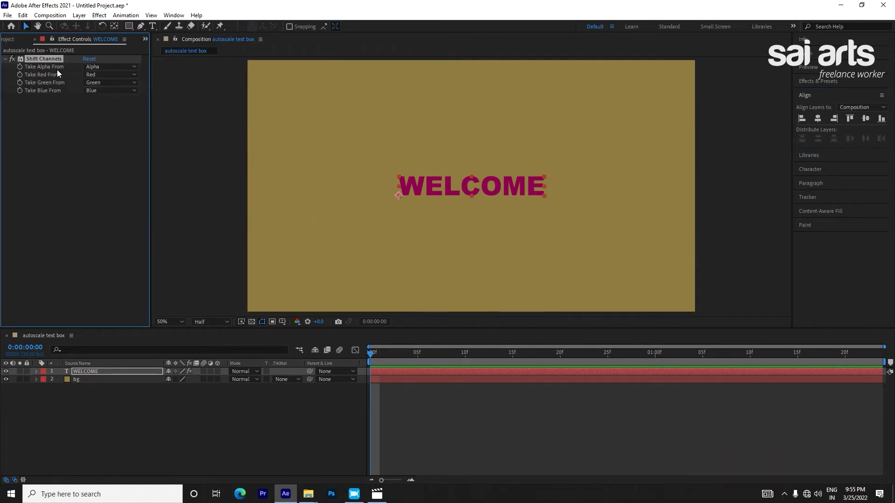
click(116, 68)
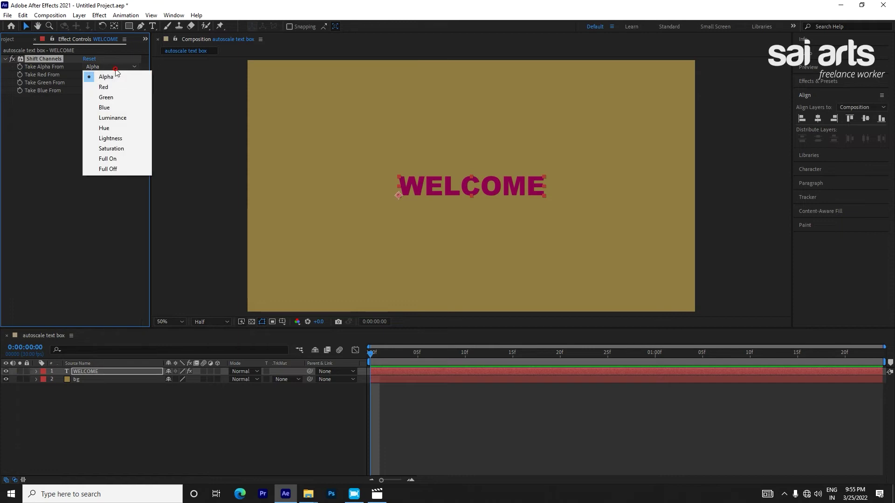
click(116, 158)
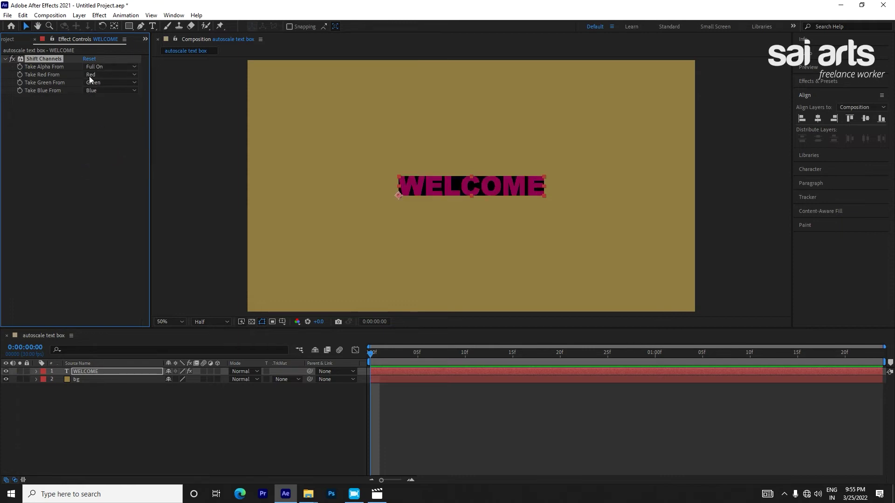
click(100, 14)
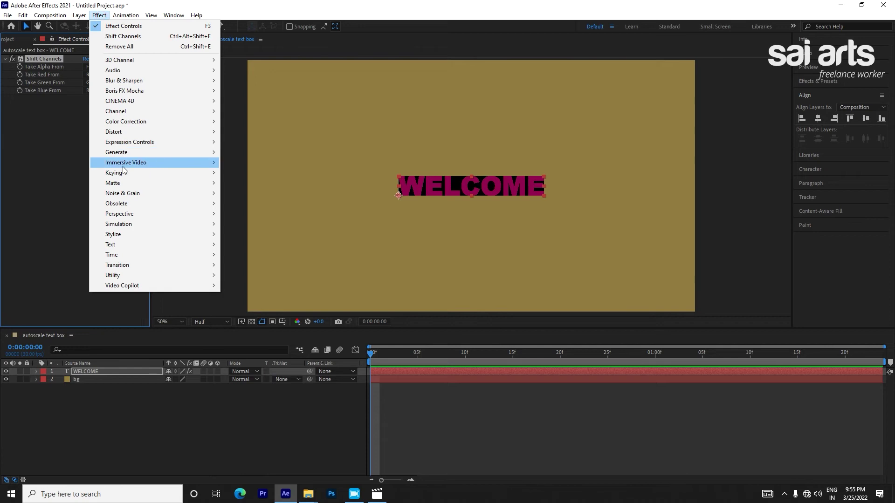
Add a Fill effect to WELCOME coloured very dark red (290000)
mouse_move(154, 157)
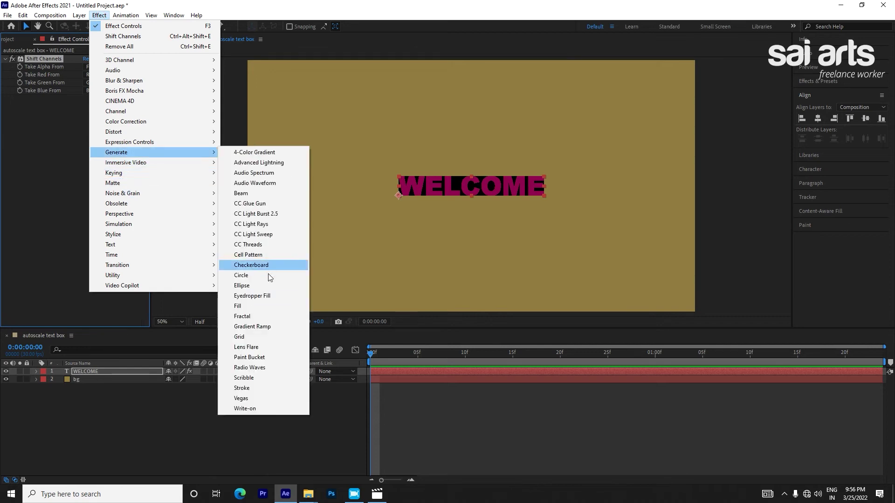
click(259, 310)
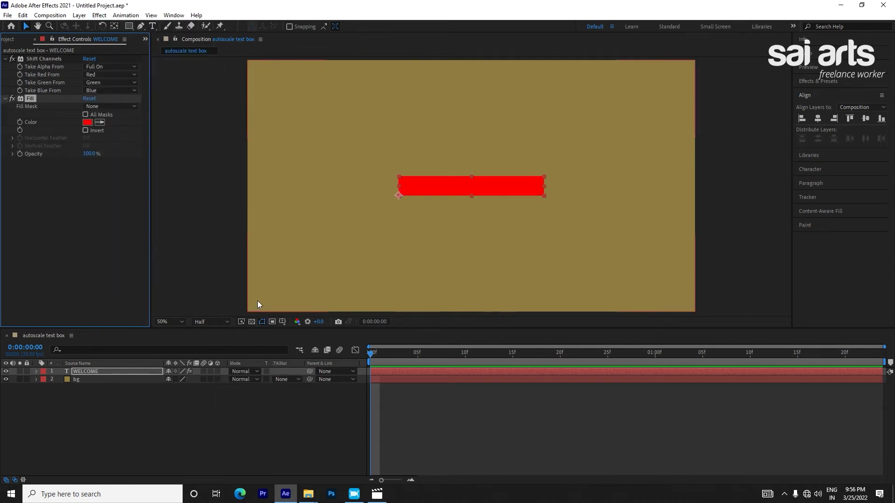
click(87, 122)
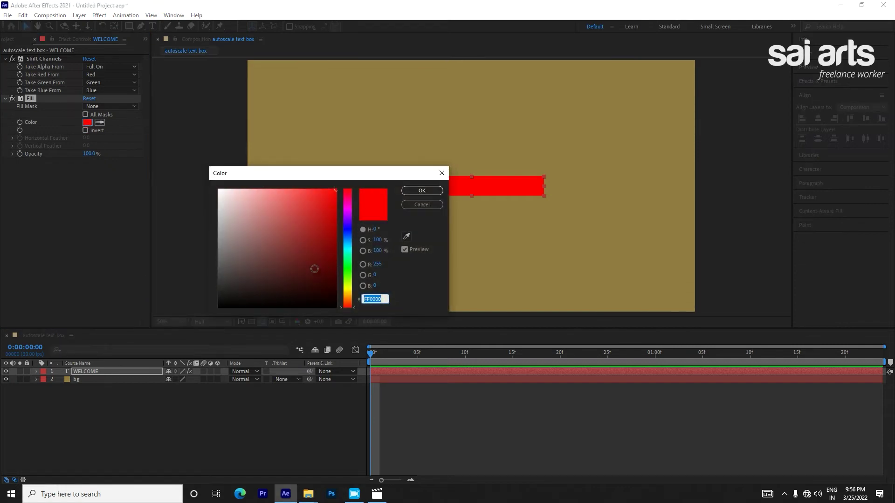
click(326, 278)
drag(338, 288, 336, 289)
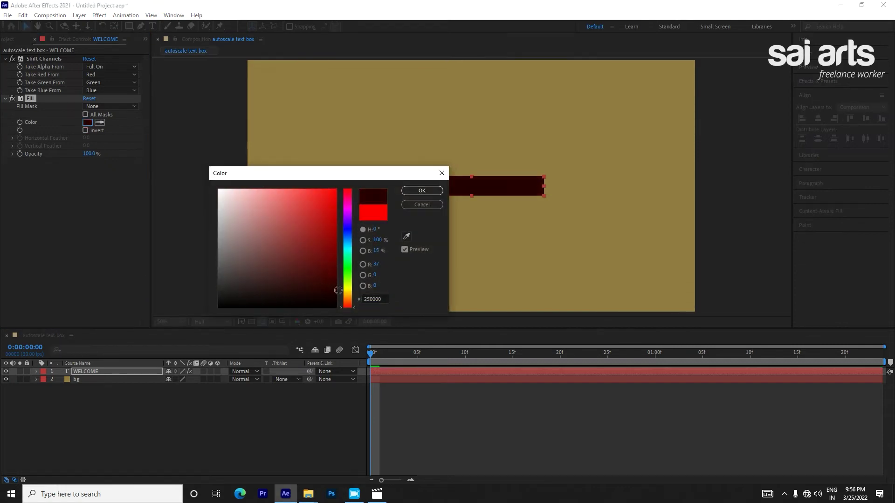
click(408, 192)
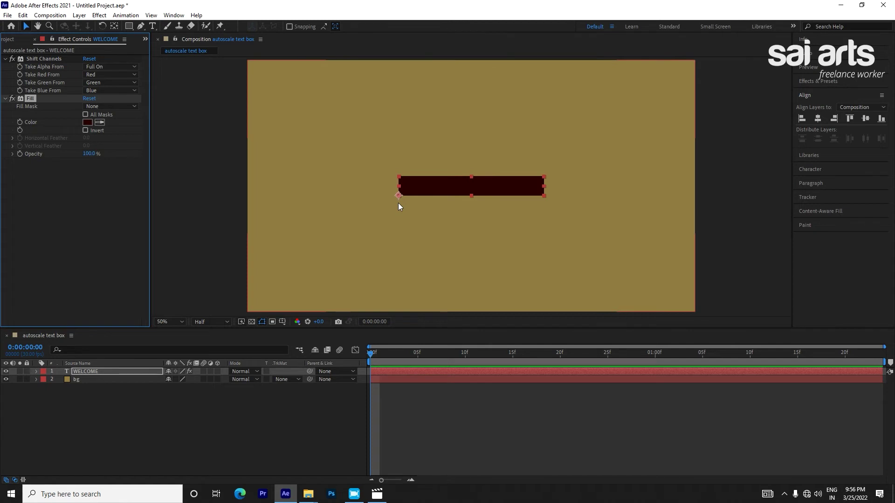
click(818, 81)
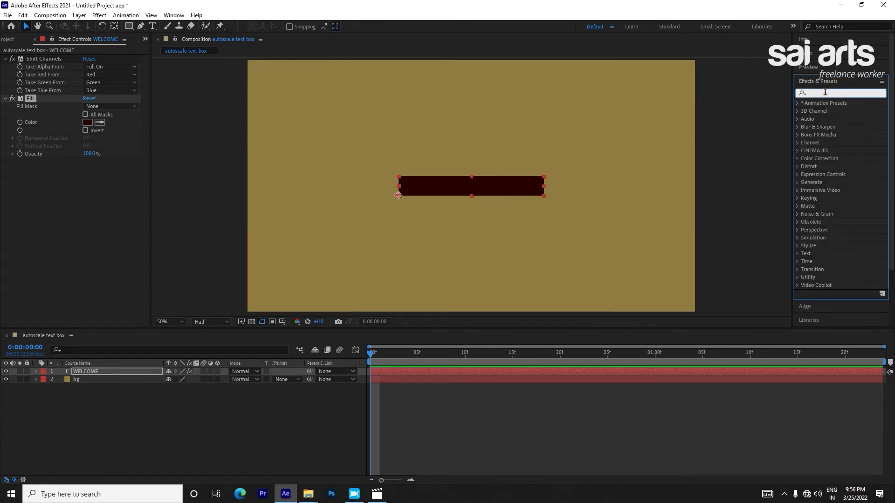
Search 'cc c' and apply CC Composite to WELCOME so the letters show over the box
text(cc c)
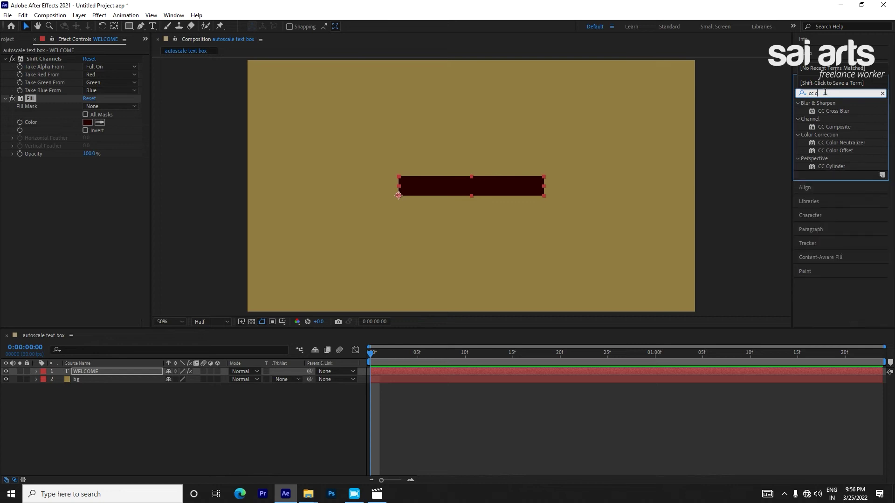
drag(835, 126, 75, 188)
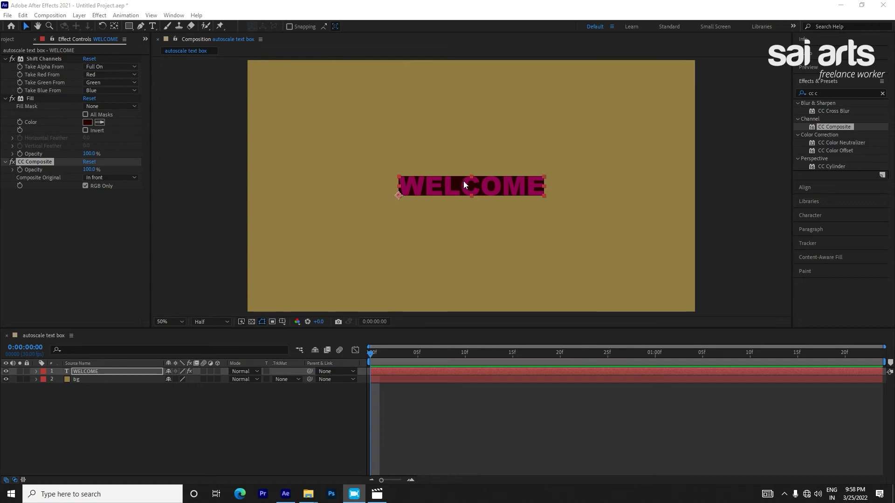
click(827, 94)
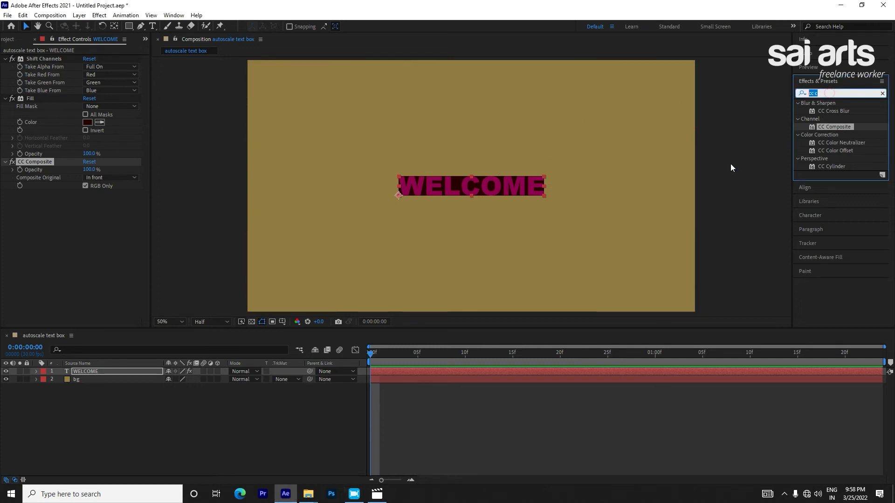
Apply CC RepeTile to WELCOME and set Expand Right, Left, Down and Up to 50
text(cc)
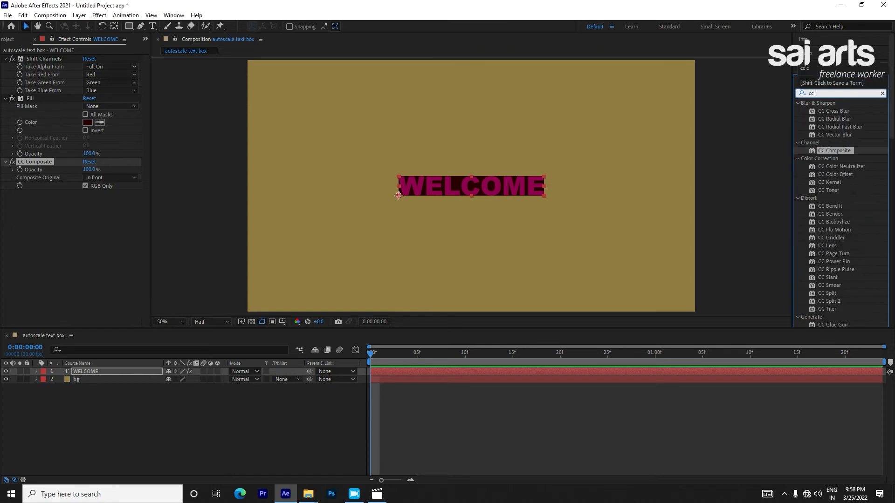
text( rep)
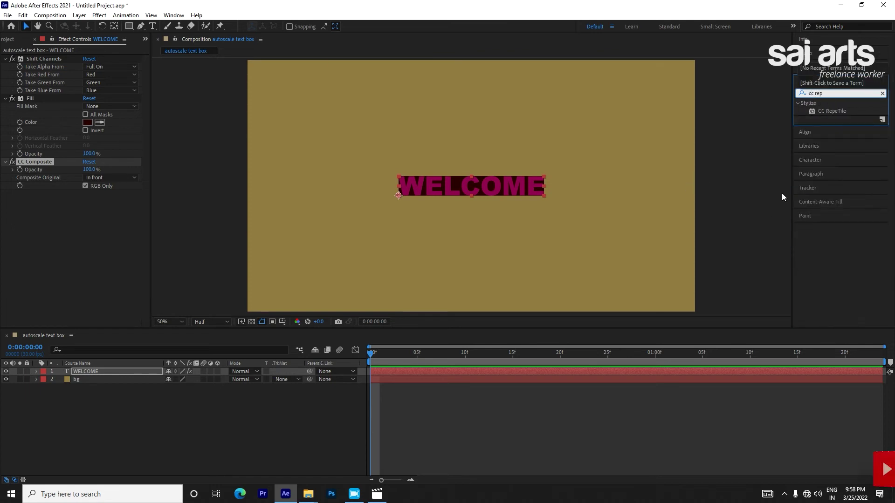
mouse_move(829, 111)
mouse_down()
mouse_move(47, 253)
mouse_move(37, 160)
mouse_up()
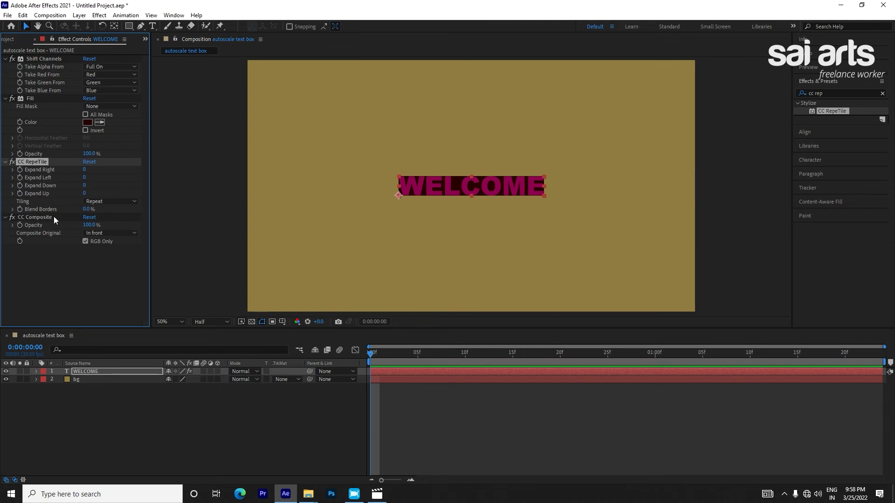
click(84, 171)
text(50)
key(Tab)
text(50)
key(Tab)
text(50)
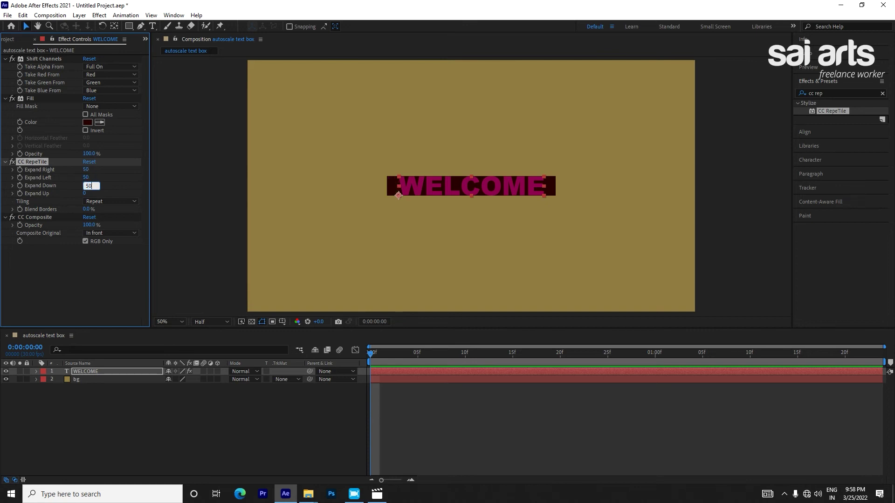
key(Tab)
text(5)
key(Return)
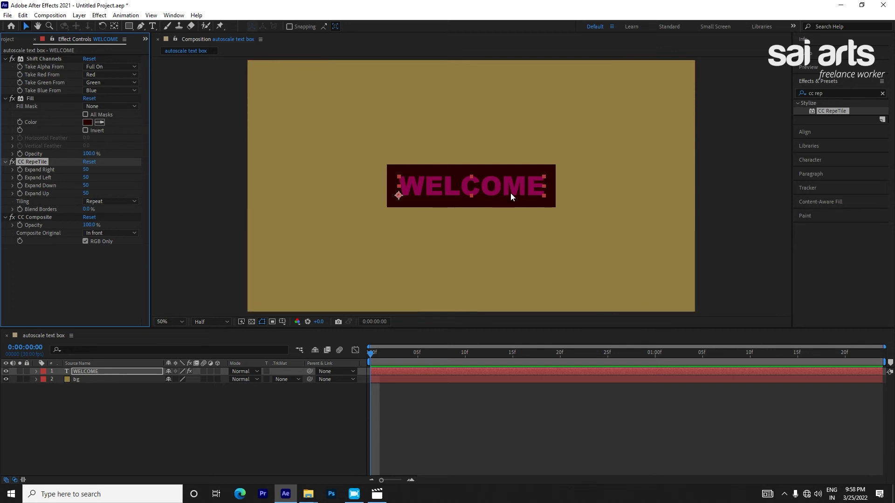
Edit the text, trying 'hi' and 'now', then retype it as 'WELCOME ALL'
click(467, 186)
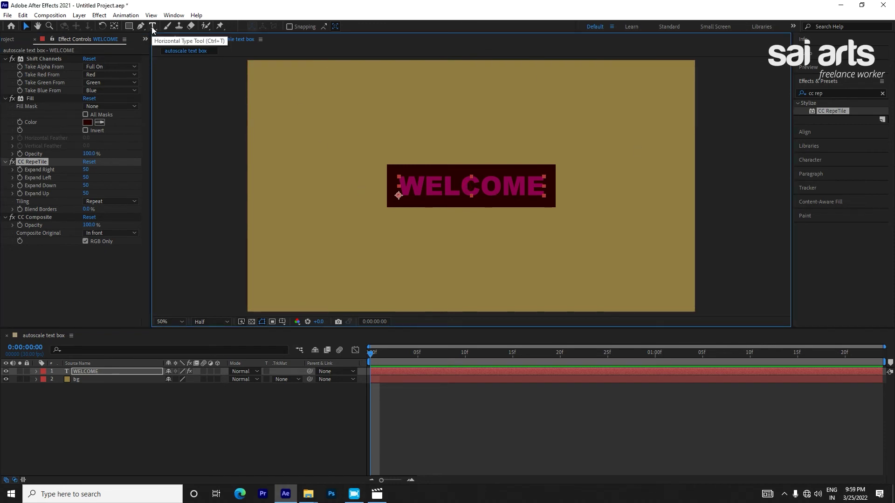
key(ctrl+t)
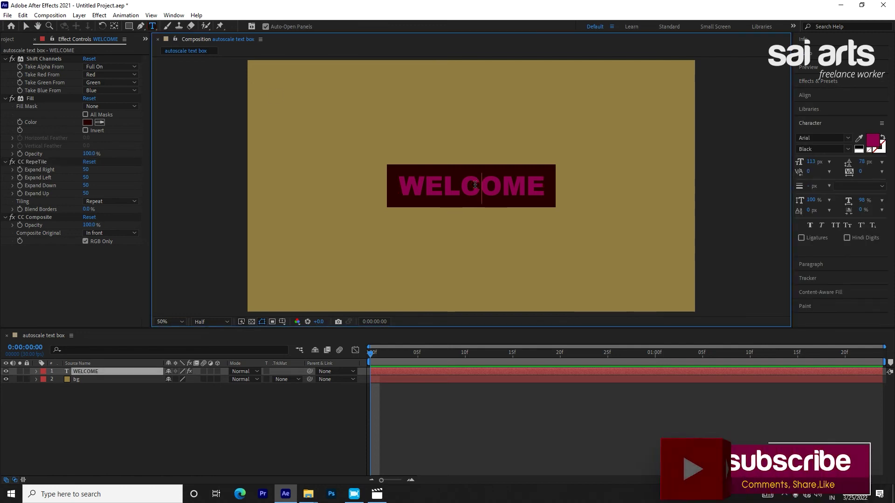
double_click(475, 184)
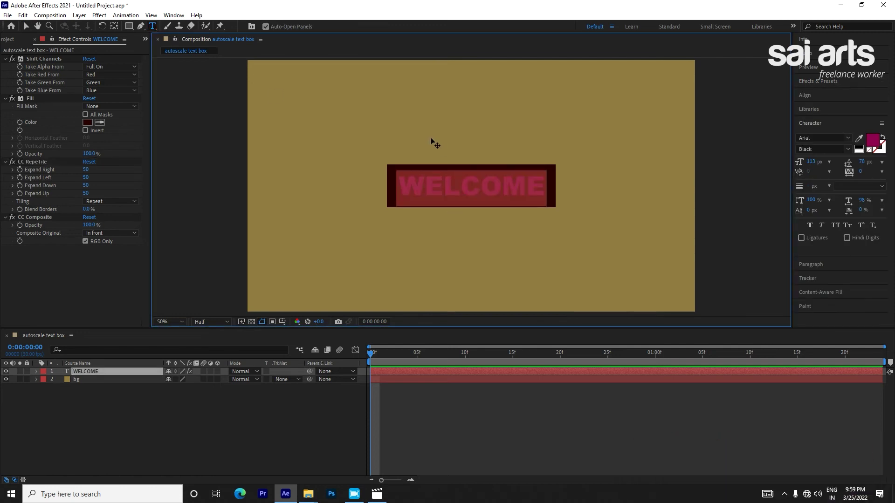
text(hi)
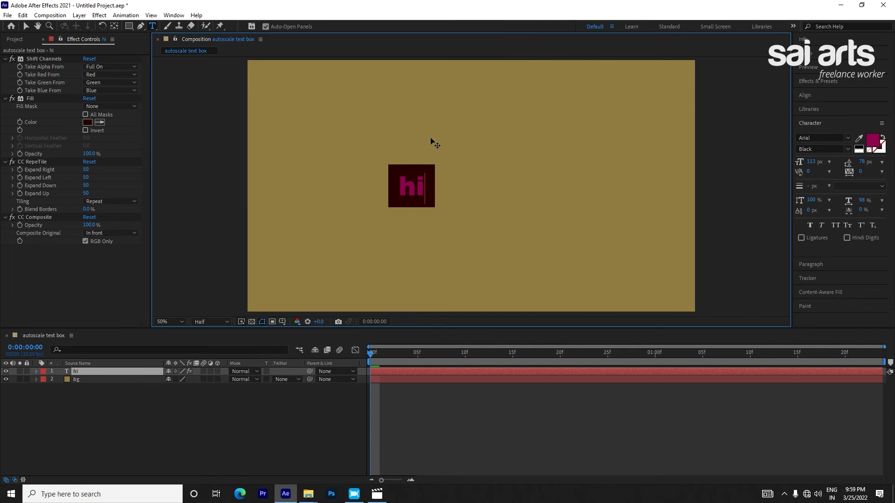
key(BackSpace)
key(BackSpace)
text(now)
key(BackSpace)
key(BackSpace)
key(BackSpace)
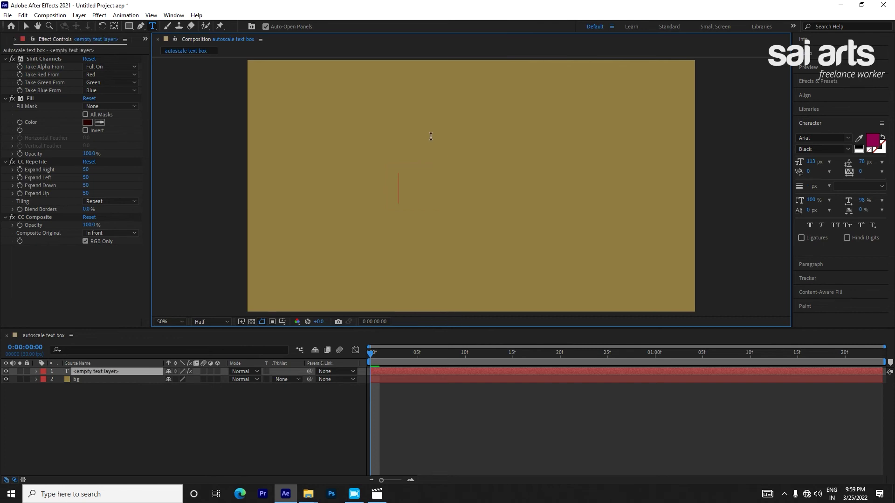
text(WE)
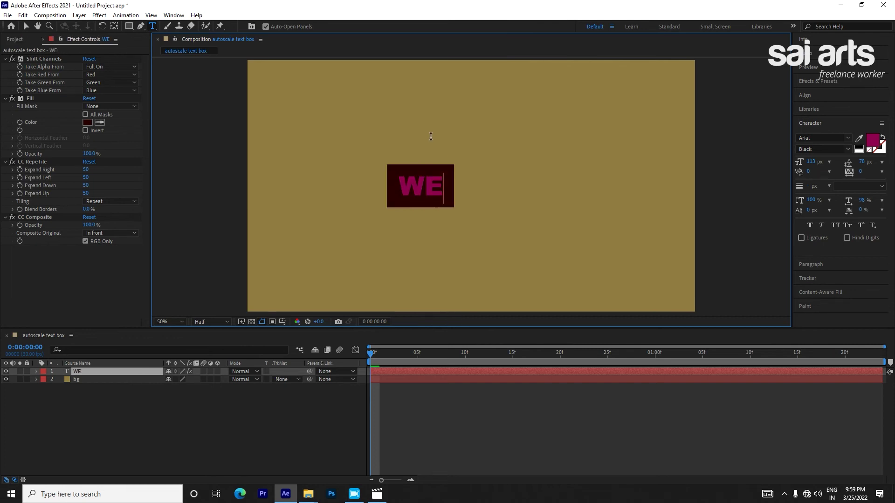
text(LCOME A)
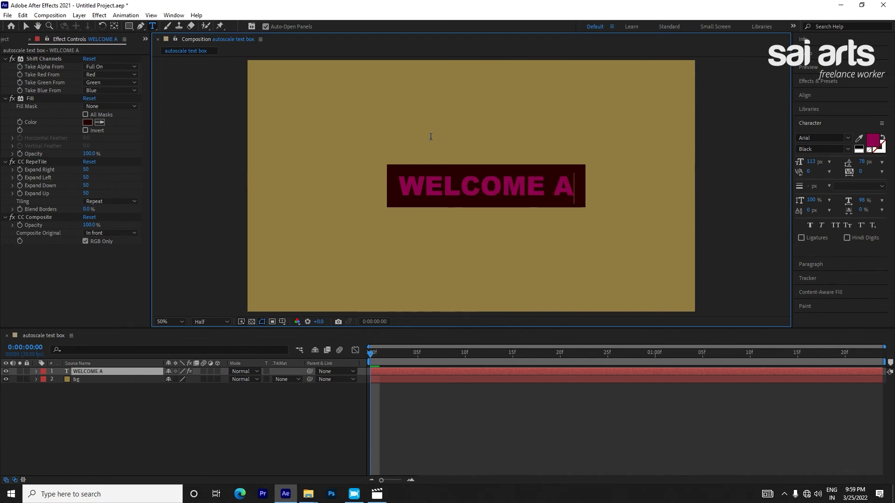
text(LL)
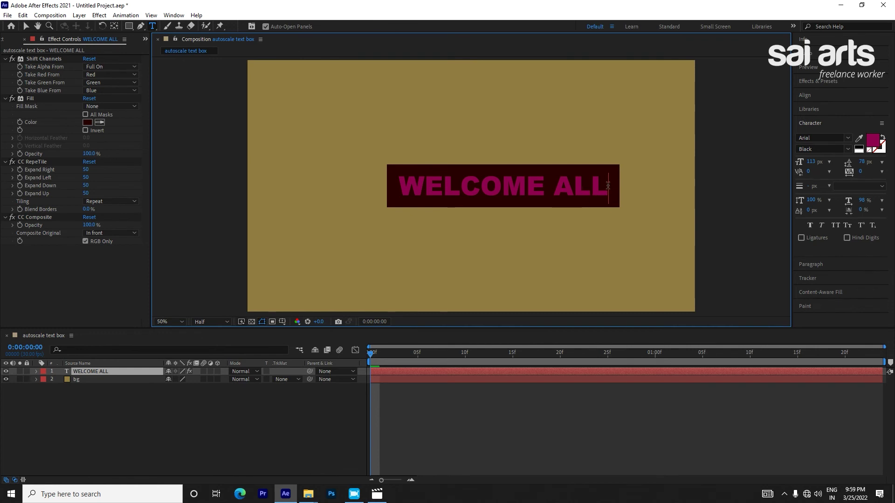
Change the box Fill colour to dark navy blue (030F5C)
click(98, 129)
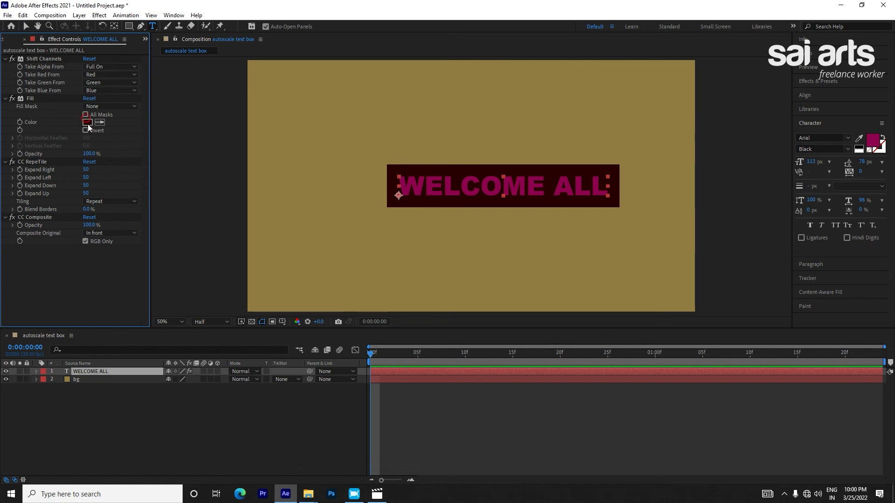
click(87, 122)
click(325, 255)
mouse_move(325, 255)
mouse_down()
mouse_move(354, 306)
mouse_move(349, 219)
mouse_up()
click(415, 192)
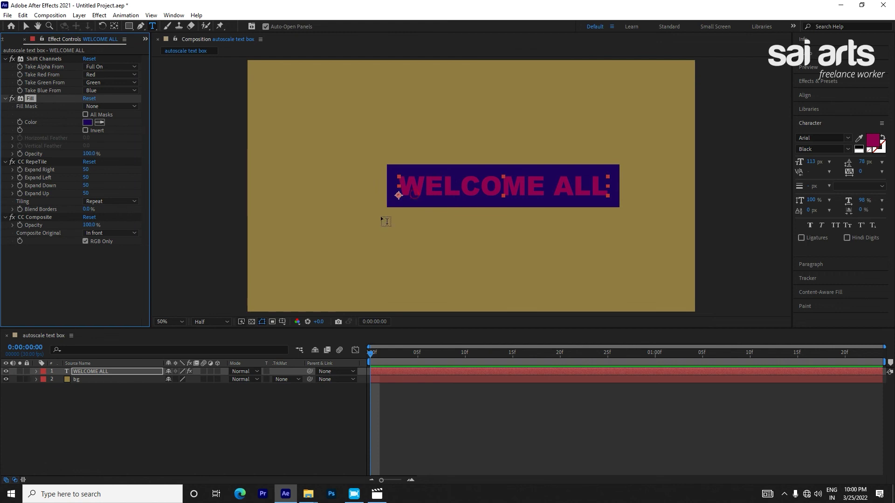
click(872, 140)
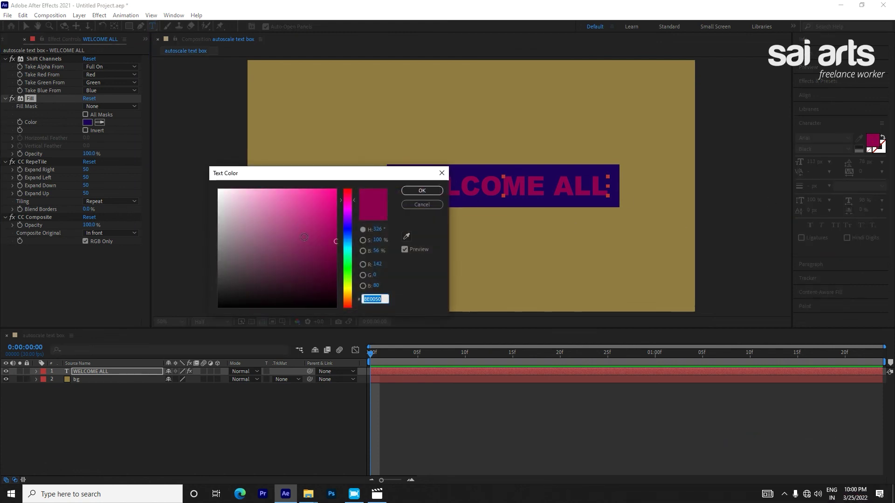
Recolour the WELCOME ALL text to gold by sampling the mustard background
drag(290, 244, 241, 259)
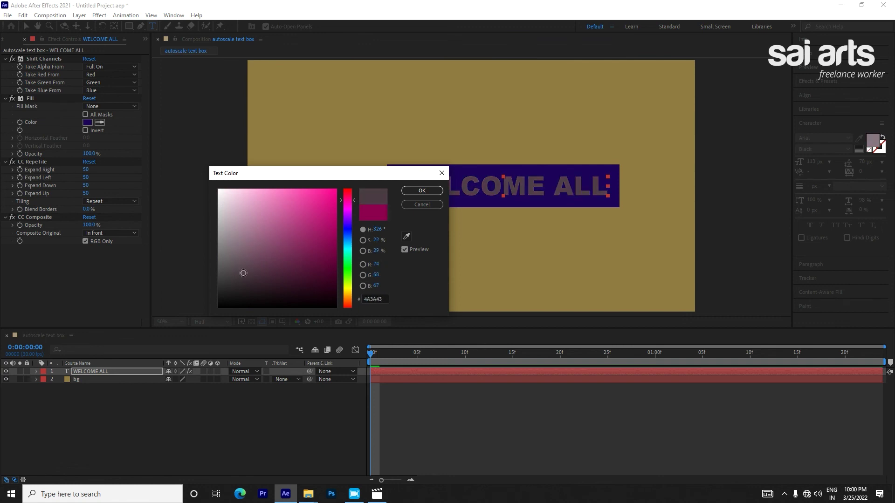
drag(346, 286, 346, 250)
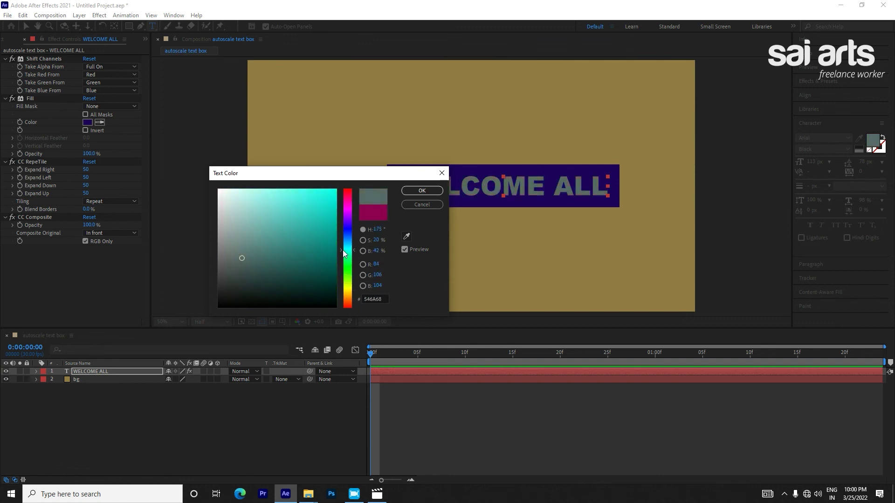
drag(239, 208, 243, 221)
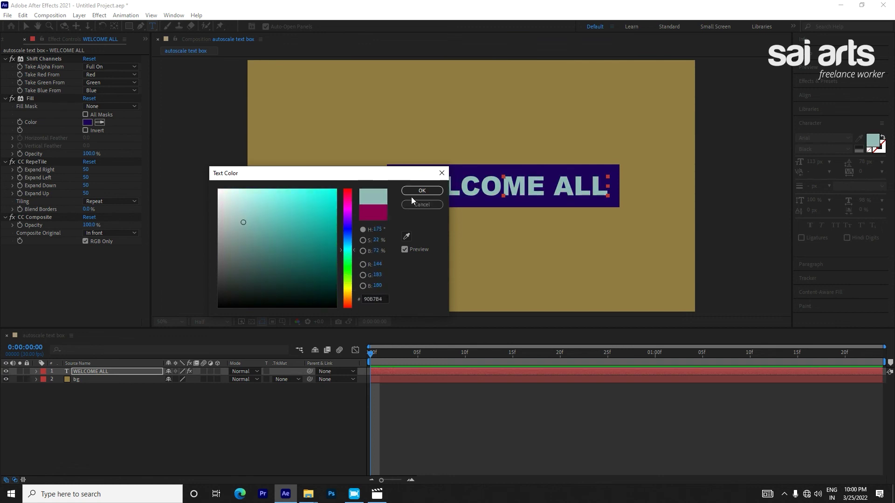
click(422, 191)
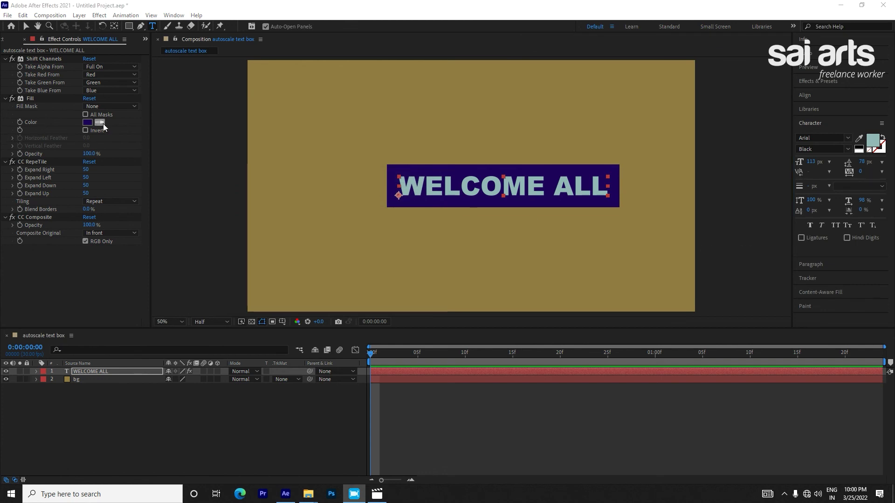
click(859, 138)
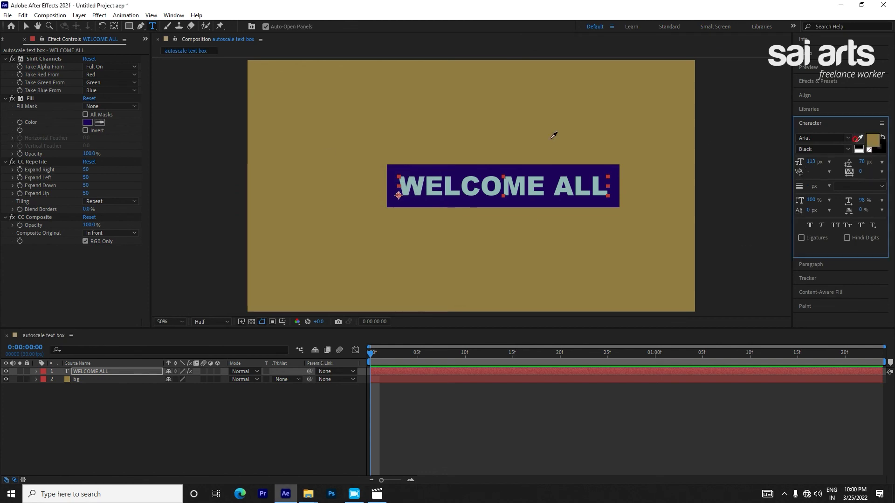
click(540, 138)
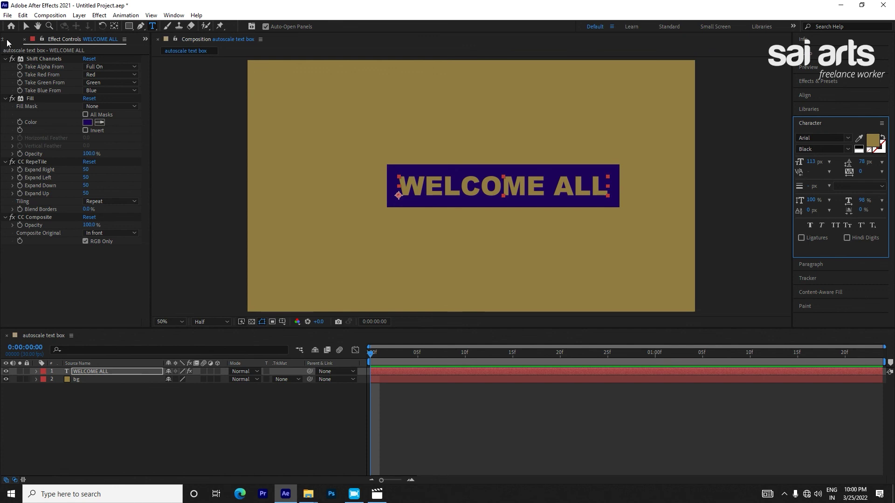